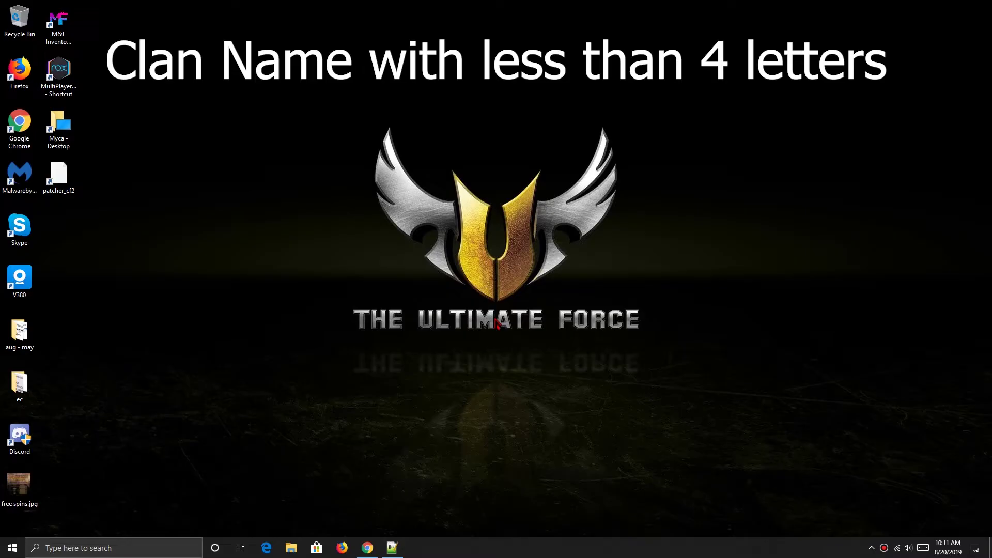
# Open the Windows Settings home page with the Win+I shortcut.
pyautogui.press('super+i')
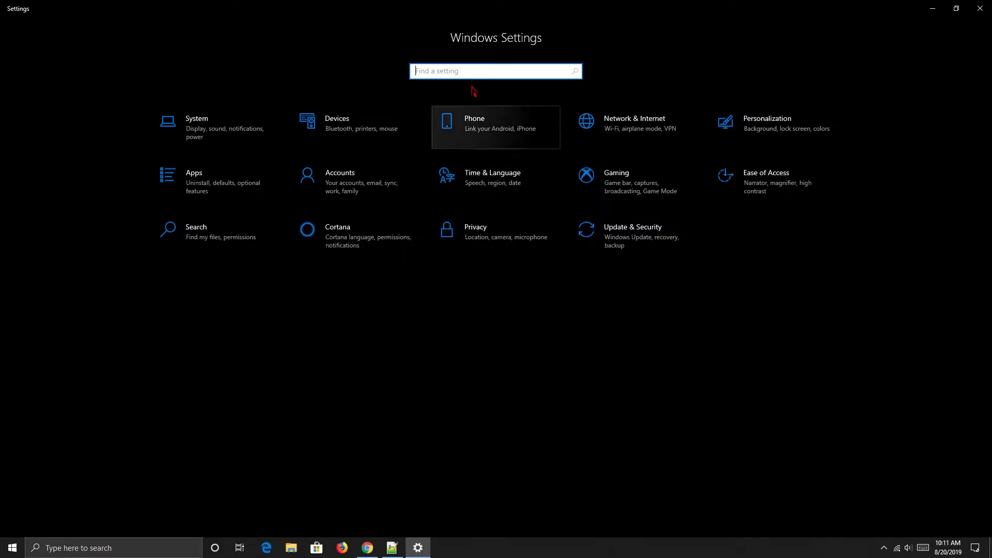
# Add Chinese (Simplified, China) as a preferred language and install its language pack.
pyautogui.click(502, 184)
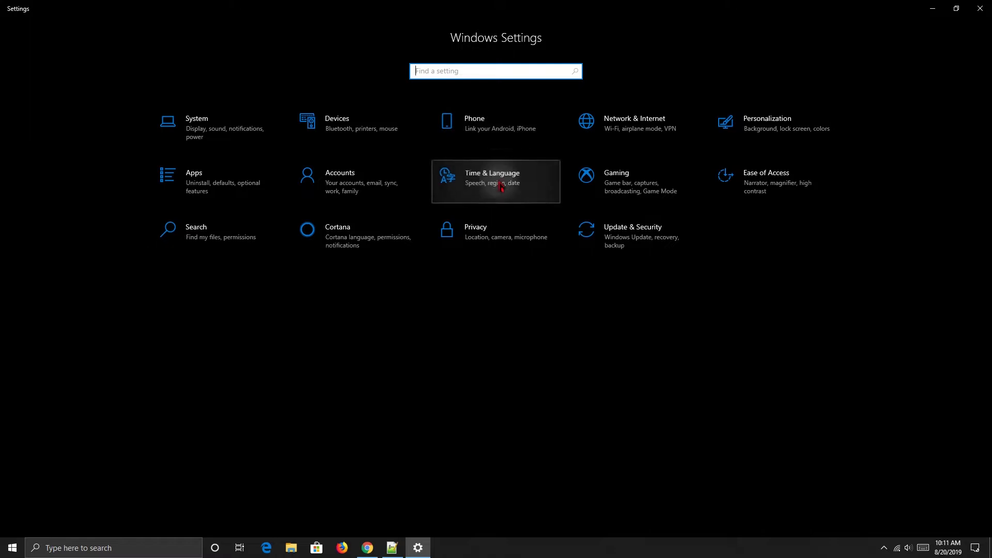
pyautogui.click(65, 165)
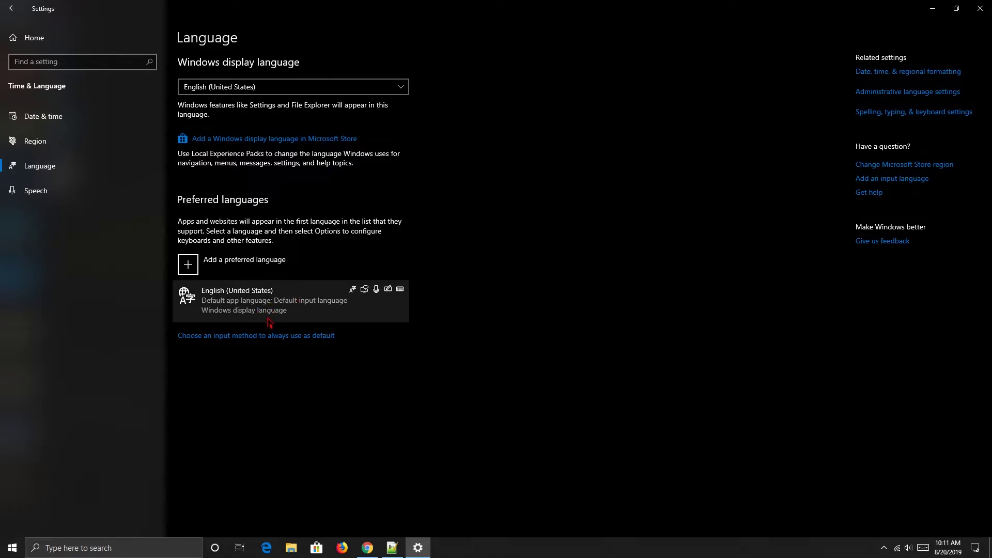
pyautogui.click(261, 267)
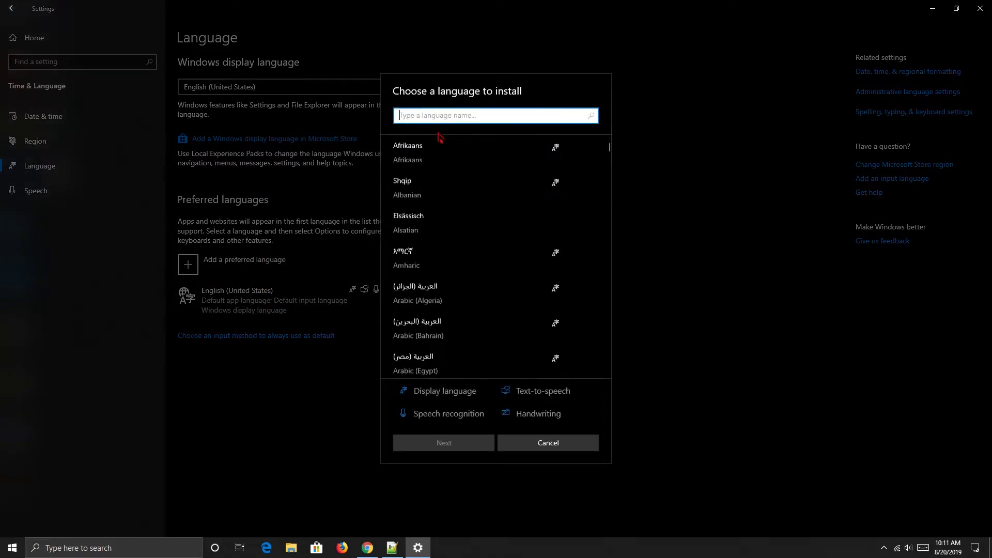
pyautogui.write('chinese')
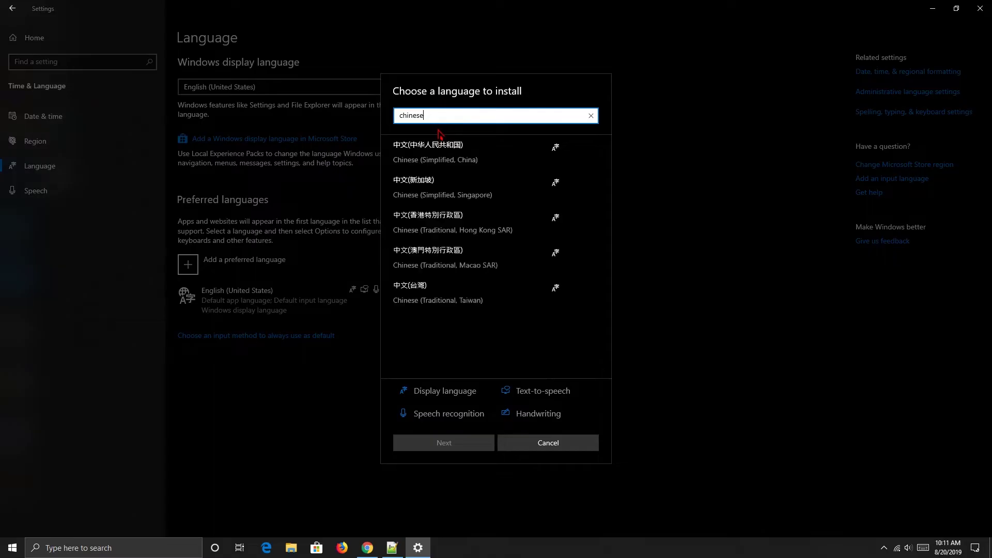
pyautogui.click(516, 165)
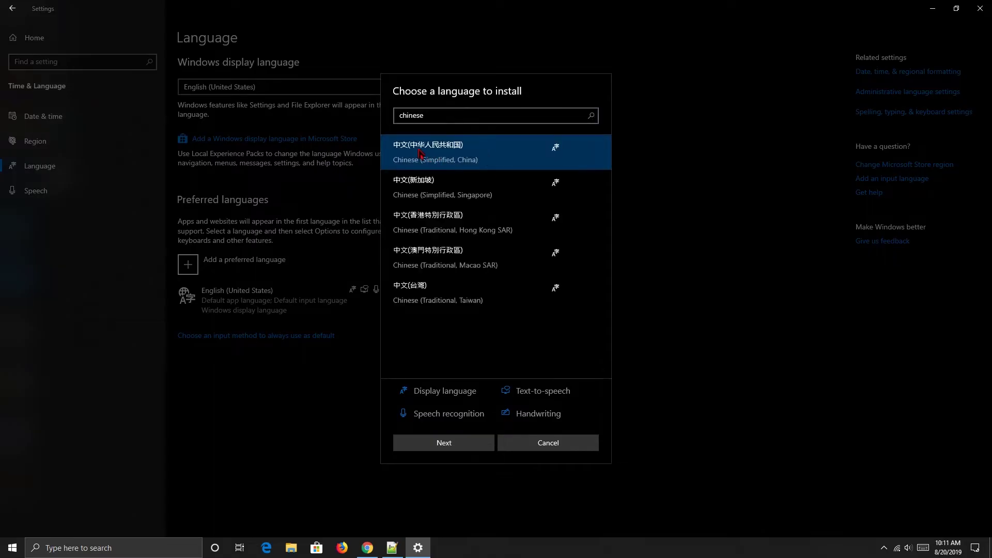
pyautogui.click(457, 445)
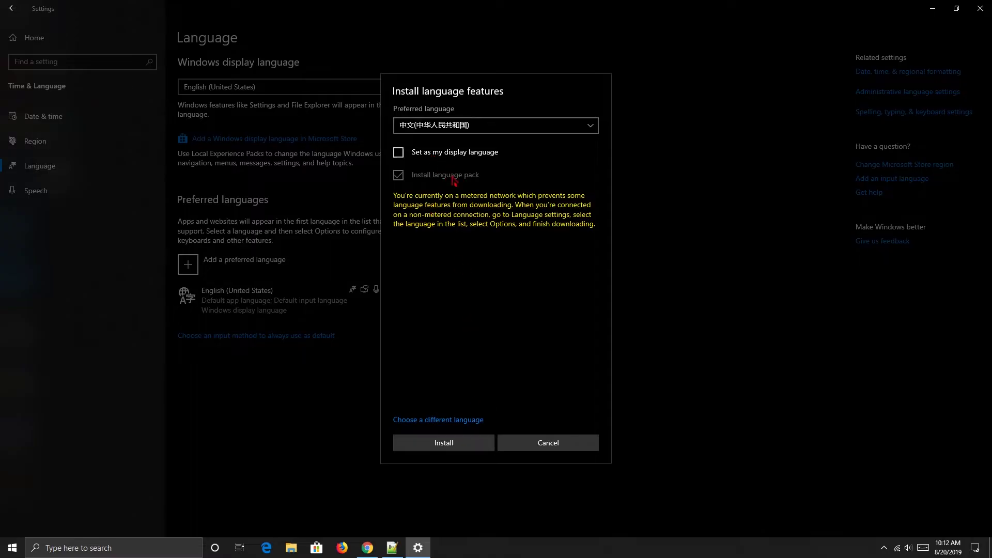
pyautogui.click(460, 444)
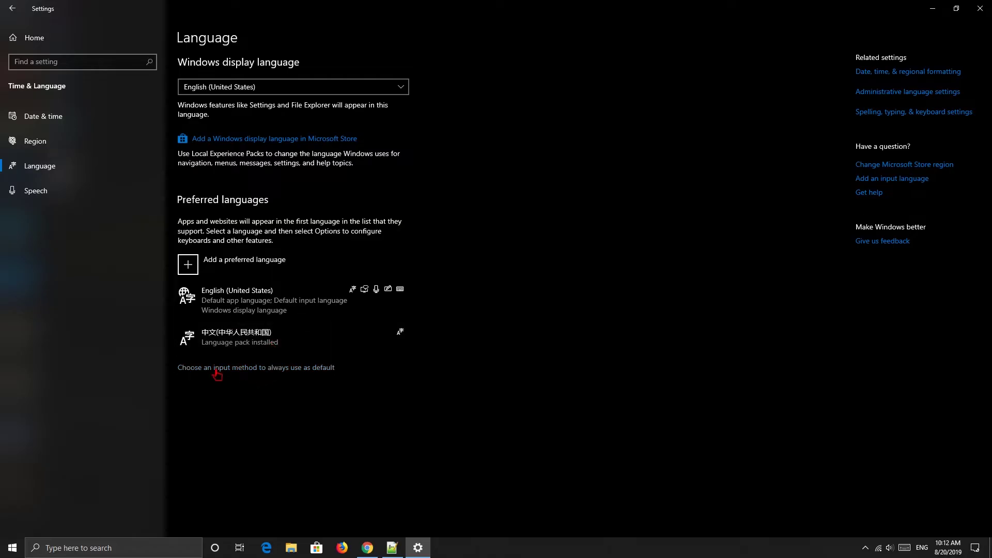
# Make Microsoft Pinyin the default input method, then launch CrossFire via patcher_cf2.
pyautogui.click(313, 376)
pyautogui.click(103, 119)
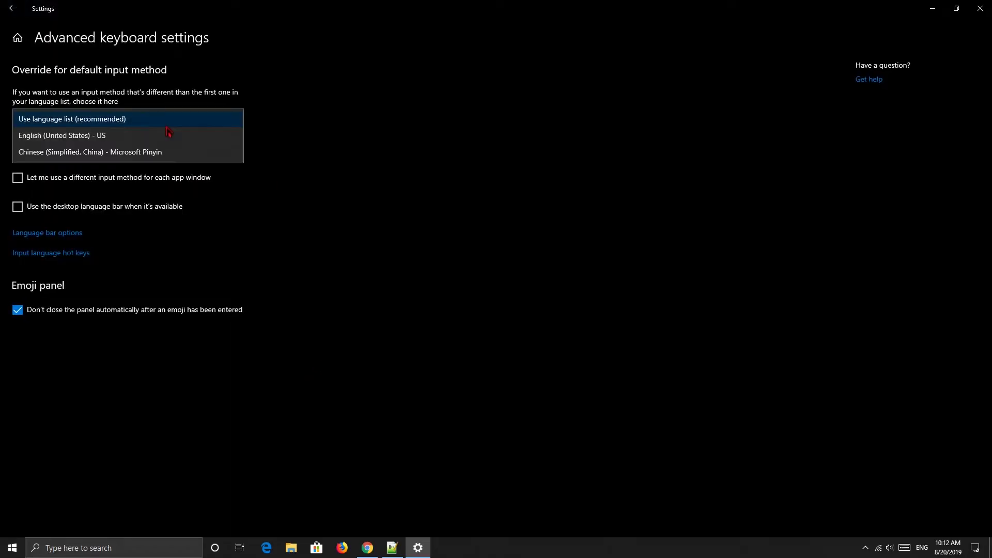
pyautogui.click(106, 152)
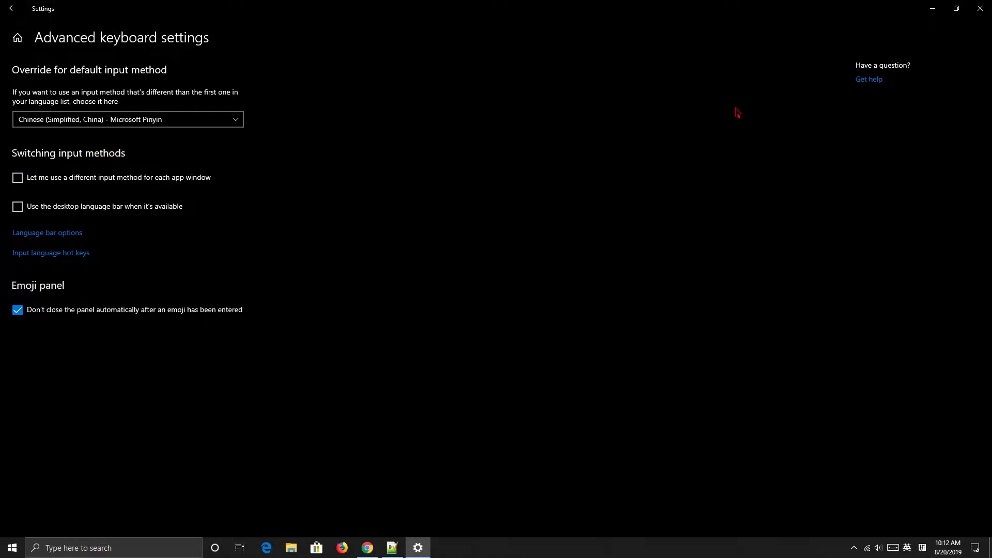
pyautogui.click(933, 8)
pyautogui.doubleClick(65, 181)
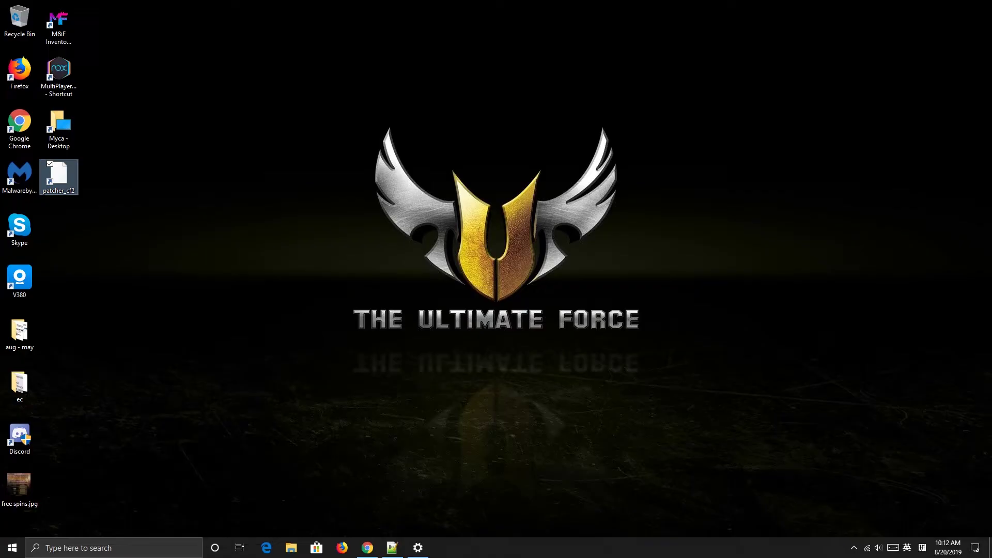
# Switch the active keyboard input to English (United States) from the taskbar language list.
pyautogui.click(923, 548)
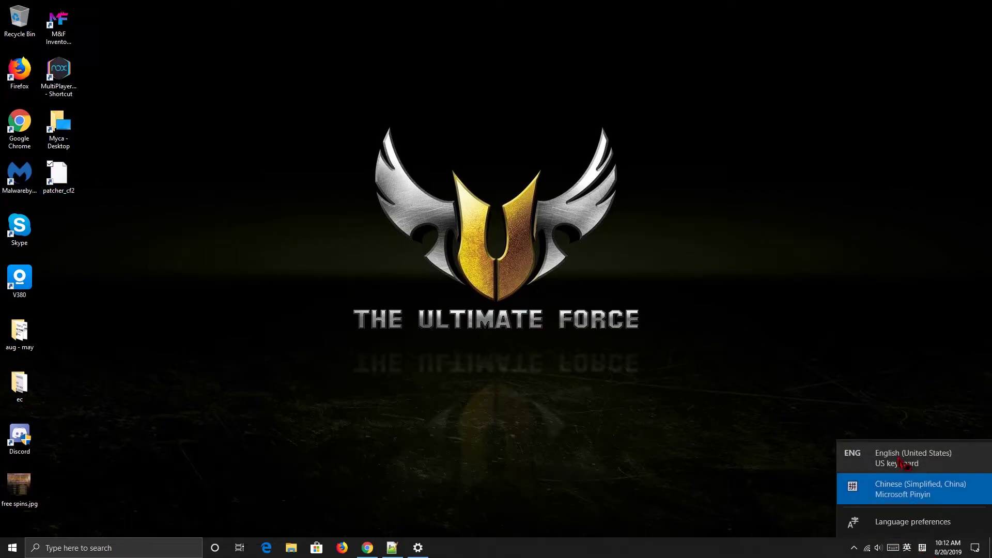
pyautogui.click(899, 462)
pyautogui.click(924, 550)
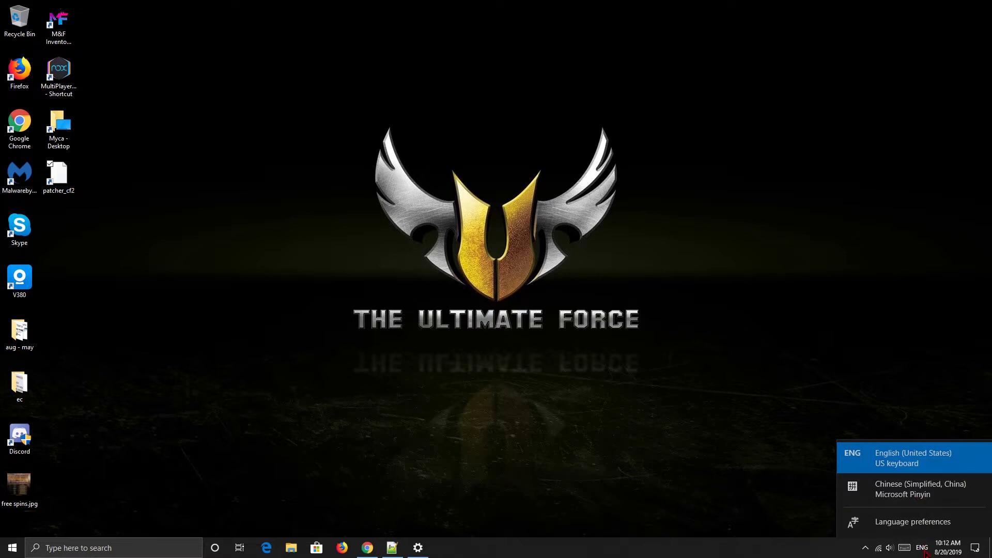
pyautogui.click(671, 444)
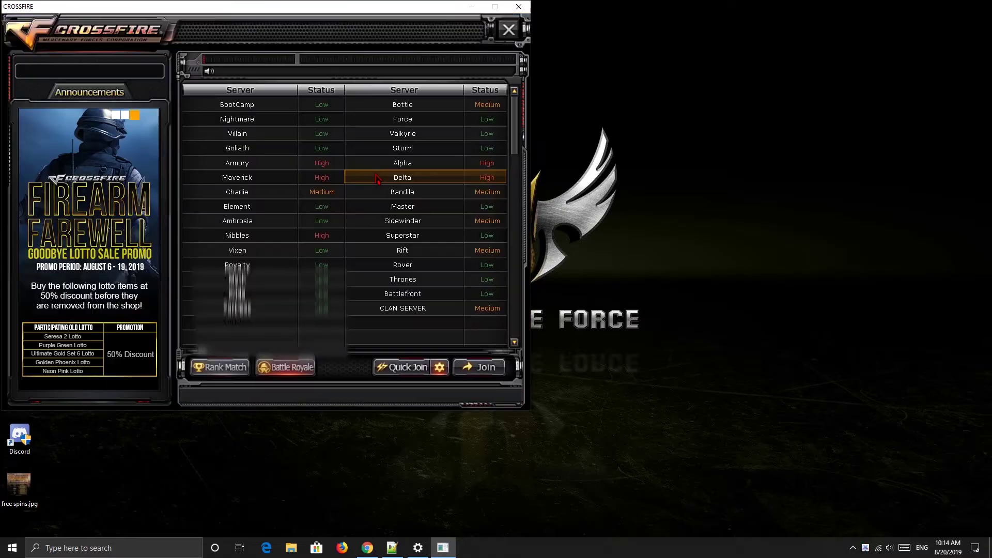
# Join the Battlefront server, switch input to Chinese Microsoft Pinyin, and go to the Clan page.
pyautogui.doubleClick(400, 292)
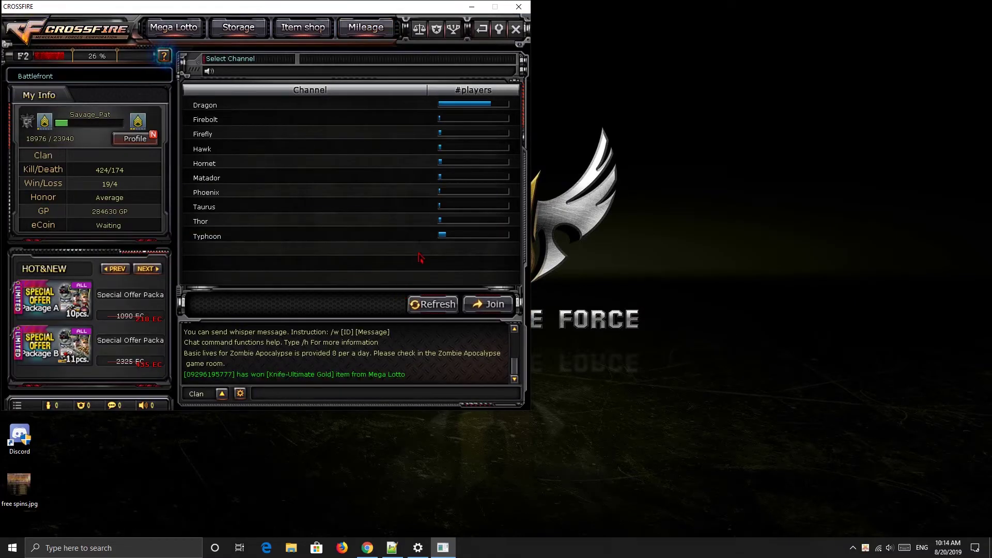
pyautogui.click(923, 549)
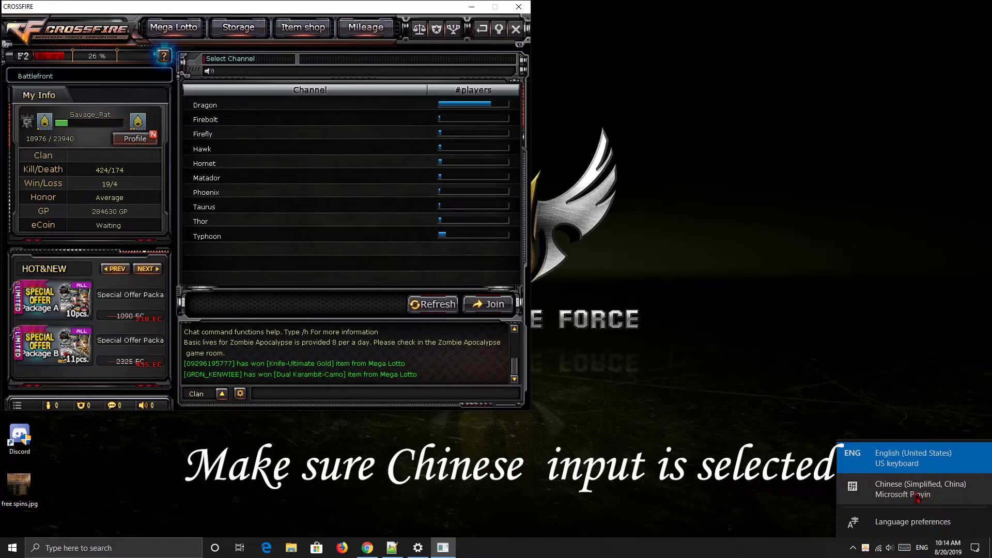
pyautogui.click(900, 495)
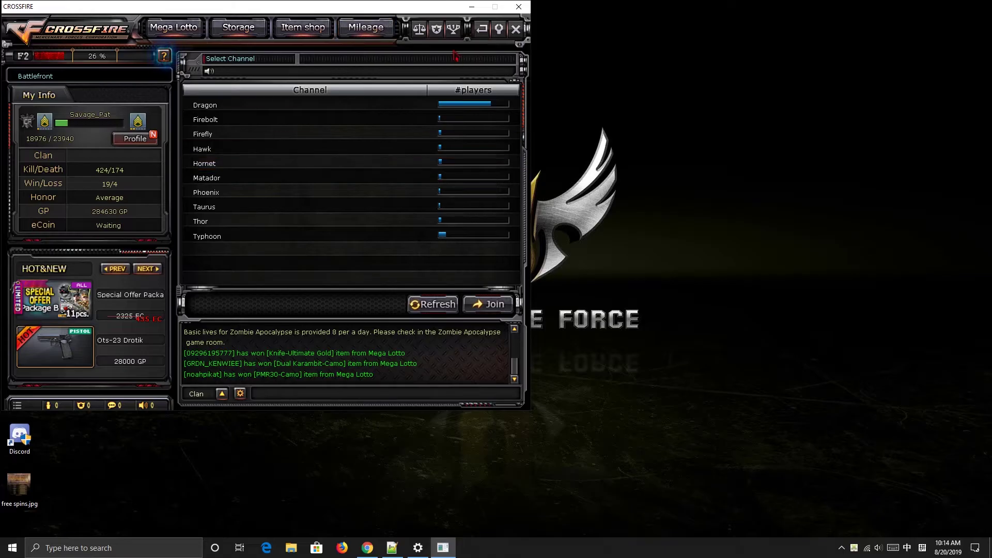
pyautogui.click(437, 34)
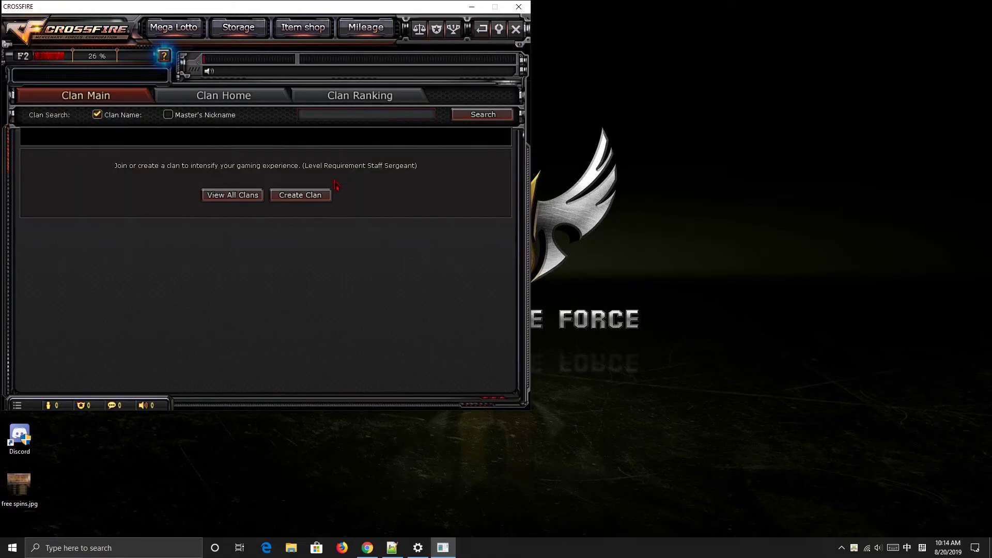
# Start a new clan registration and bring up the Insert Clan Name dialog.
pyautogui.click(302, 195)
pyautogui.click(228, 175)
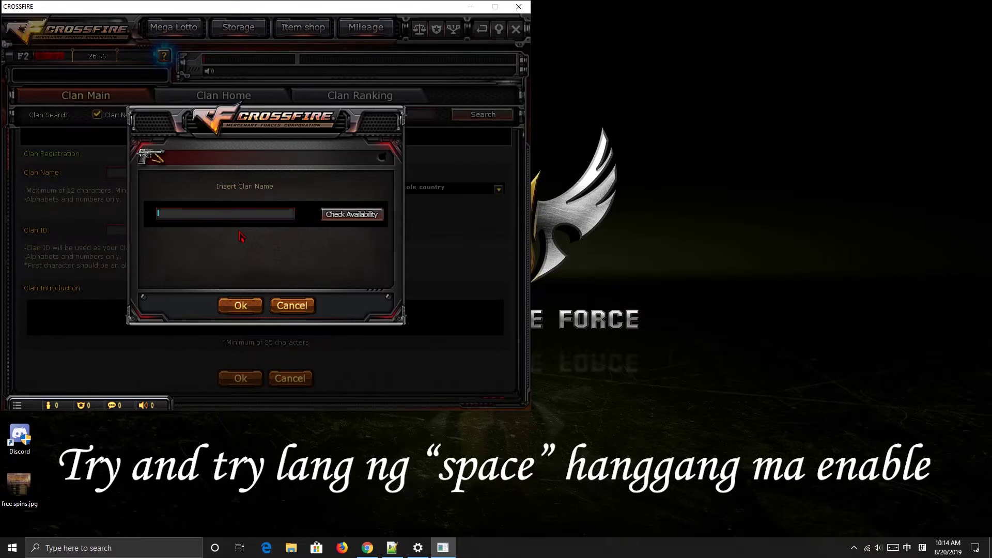
# Enter the clan name TR with trailing spaces through Pinyin composition.
pyautogui.press('space')
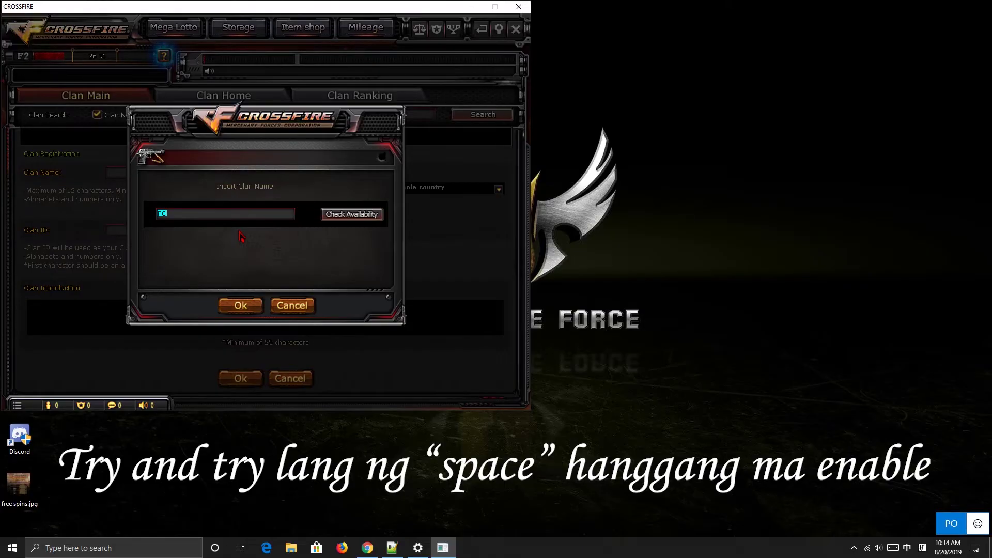
pyautogui.write('PO')
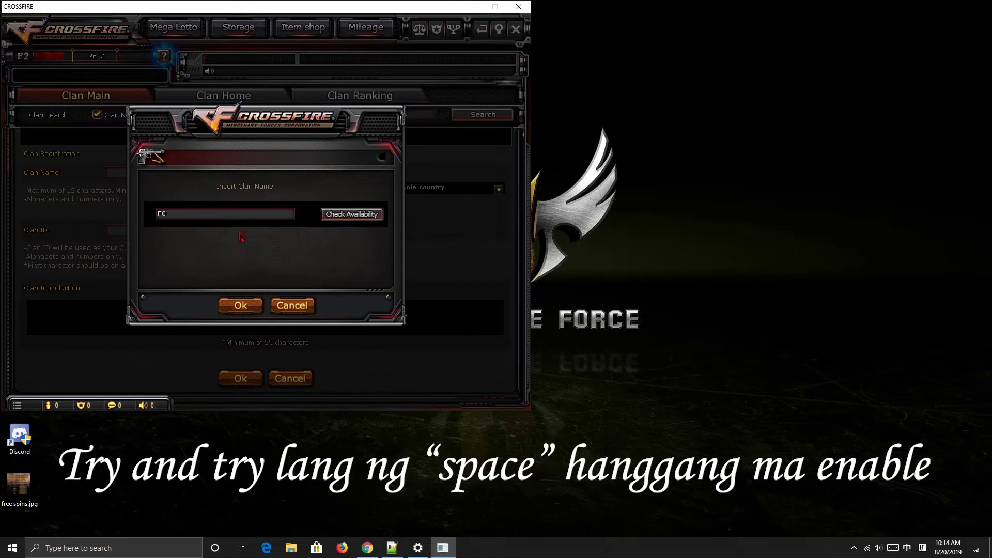
pyautogui.write('L')
pyautogui.press('BackSpace')
pyautogui.press('BackSpace')
pyautogui.press('BackSpace')
pyautogui.write('TRY')
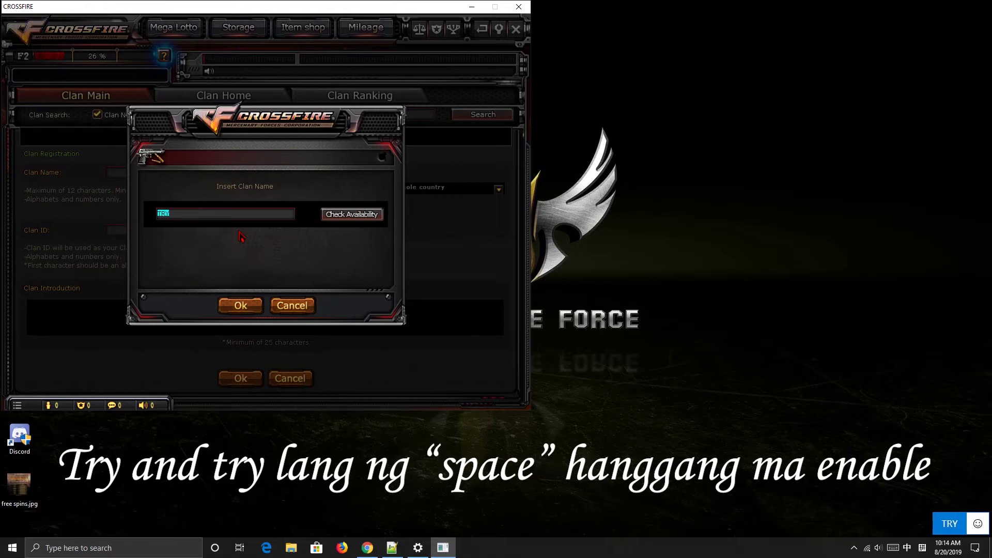
pyautogui.press('space')
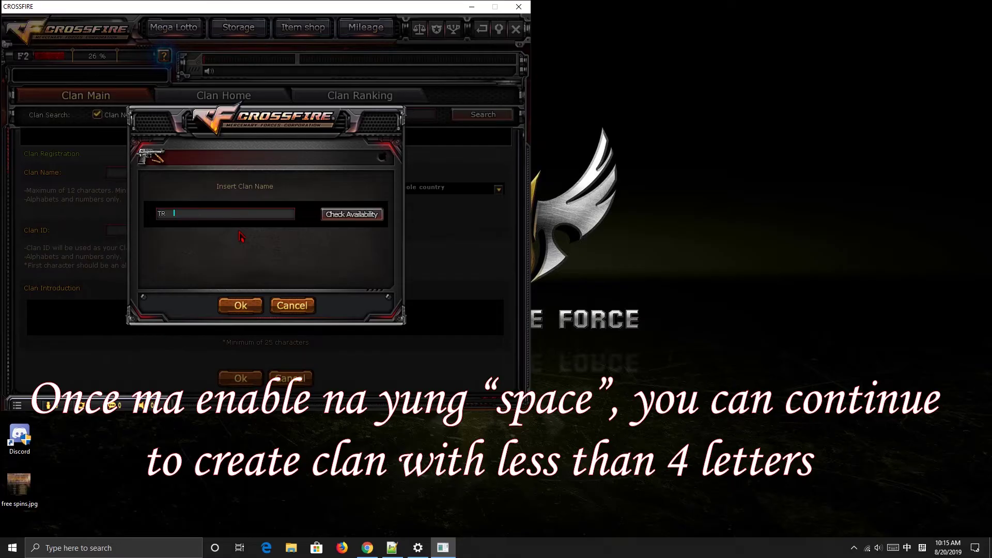
pyautogui.press('BackSpace')
pyautogui.press('BackSpace')
pyautogui.write('R')
# Check TR's availability, then try the alternative name NT and check it too.
pyautogui.click(374, 216)
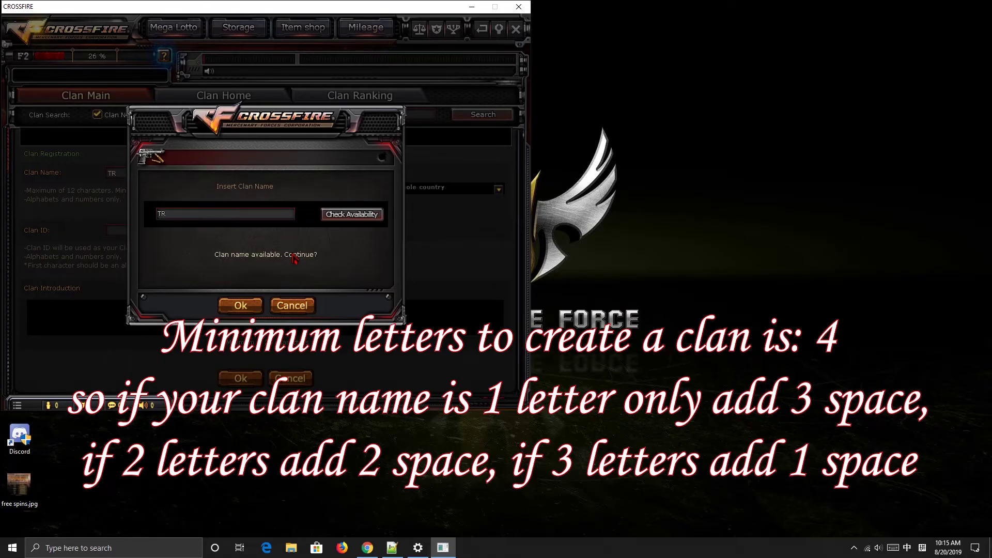
pyautogui.write('NT')
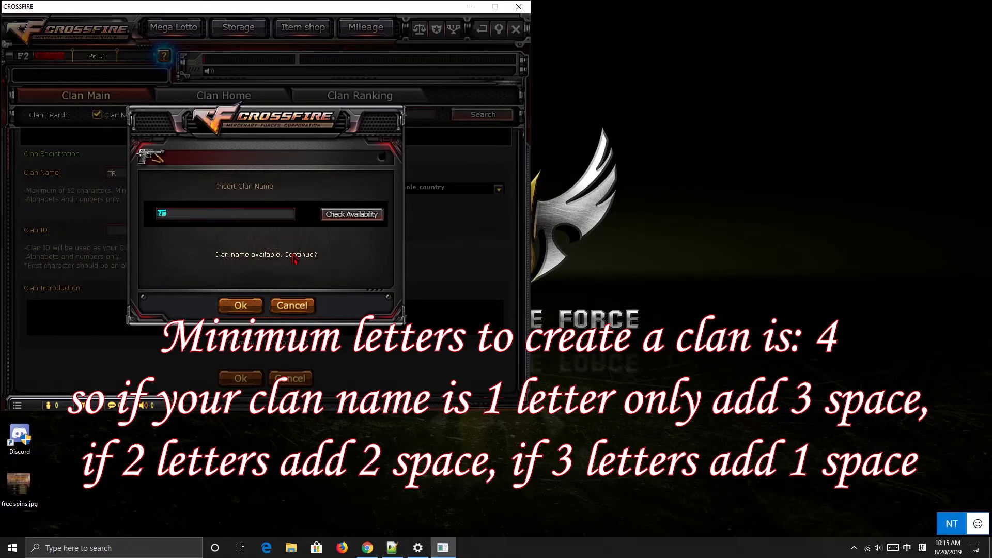
pyautogui.press('Return')
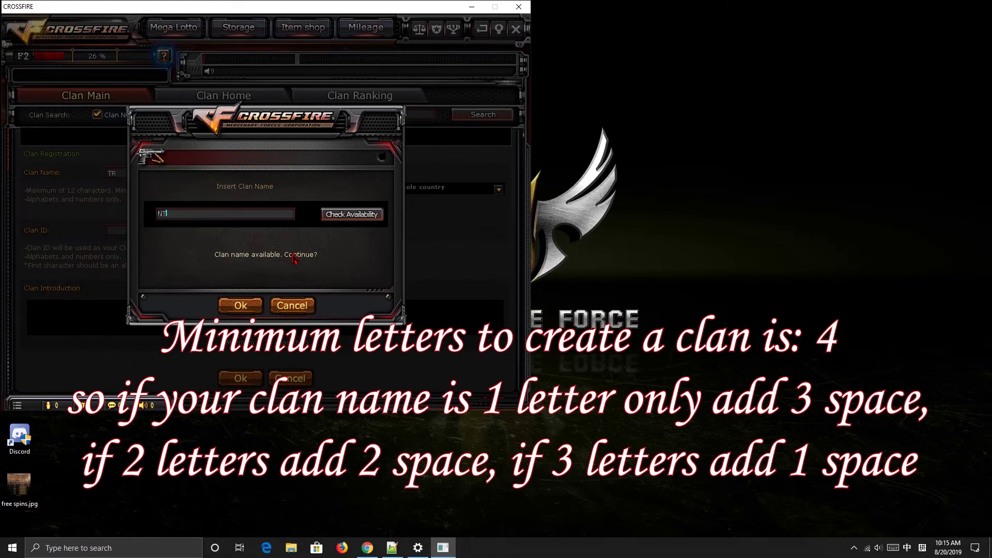
pyautogui.click(360, 217)
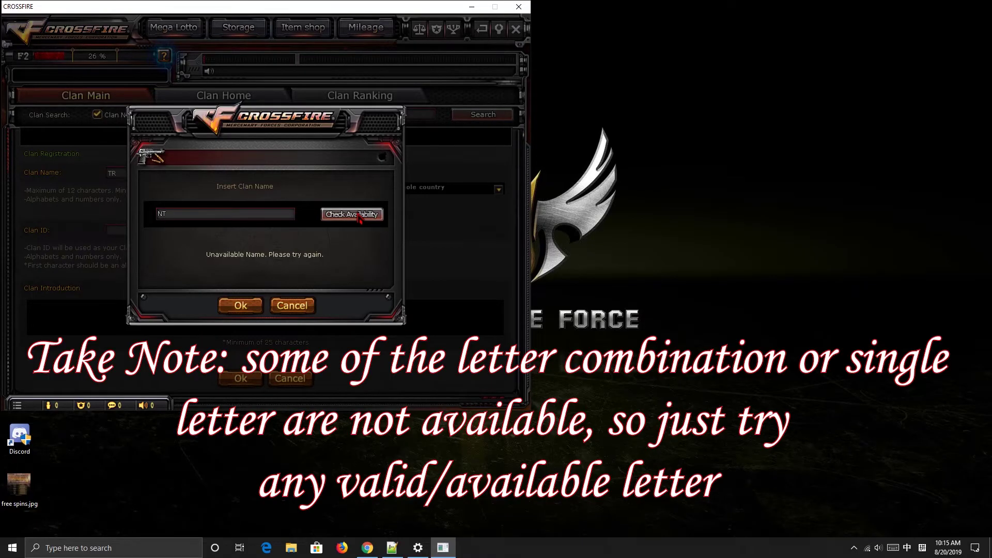
# Clear NT, switch input to English, recheck TR and accept it to reach the Clan ID prompt.
pyautogui.press('BackSpace')
pyautogui.press('BackSpace')
pyautogui.press('shift')
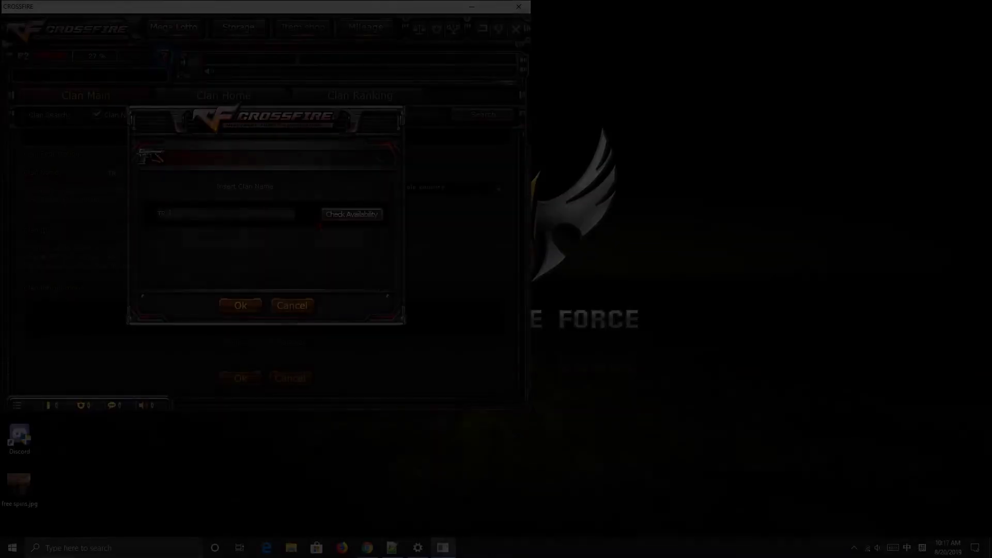
pyautogui.click(334, 219)
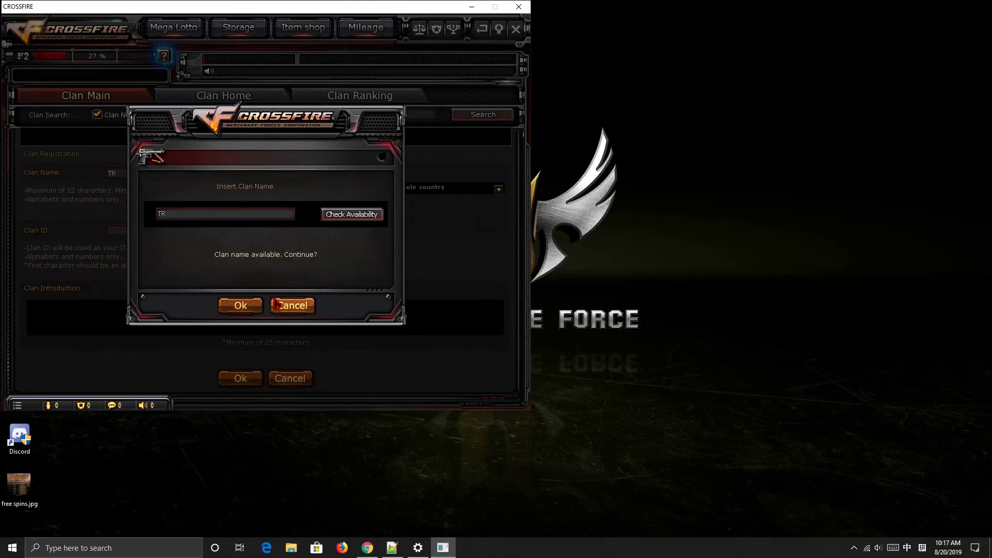
pyautogui.click(254, 307)
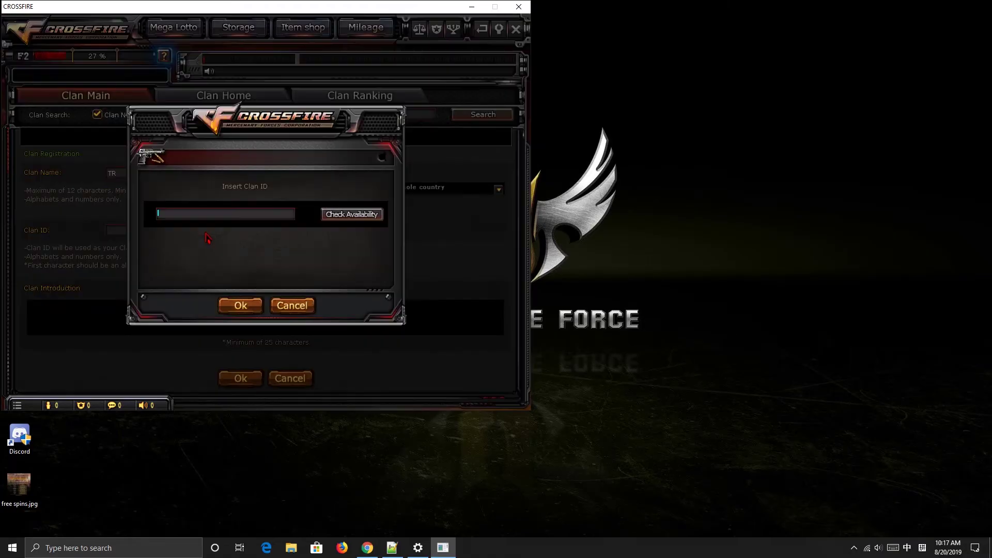